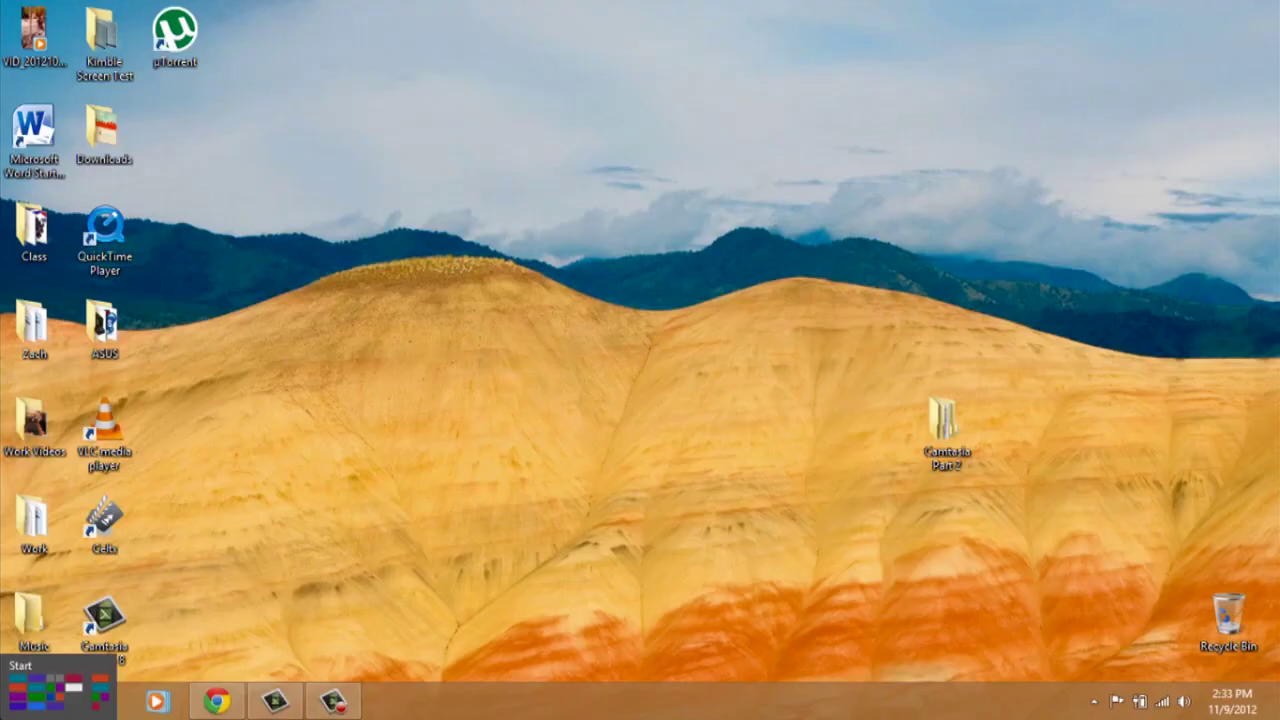
Switch from the desktop to the Start screen via the bottom-left corner
left_click(10, 712)
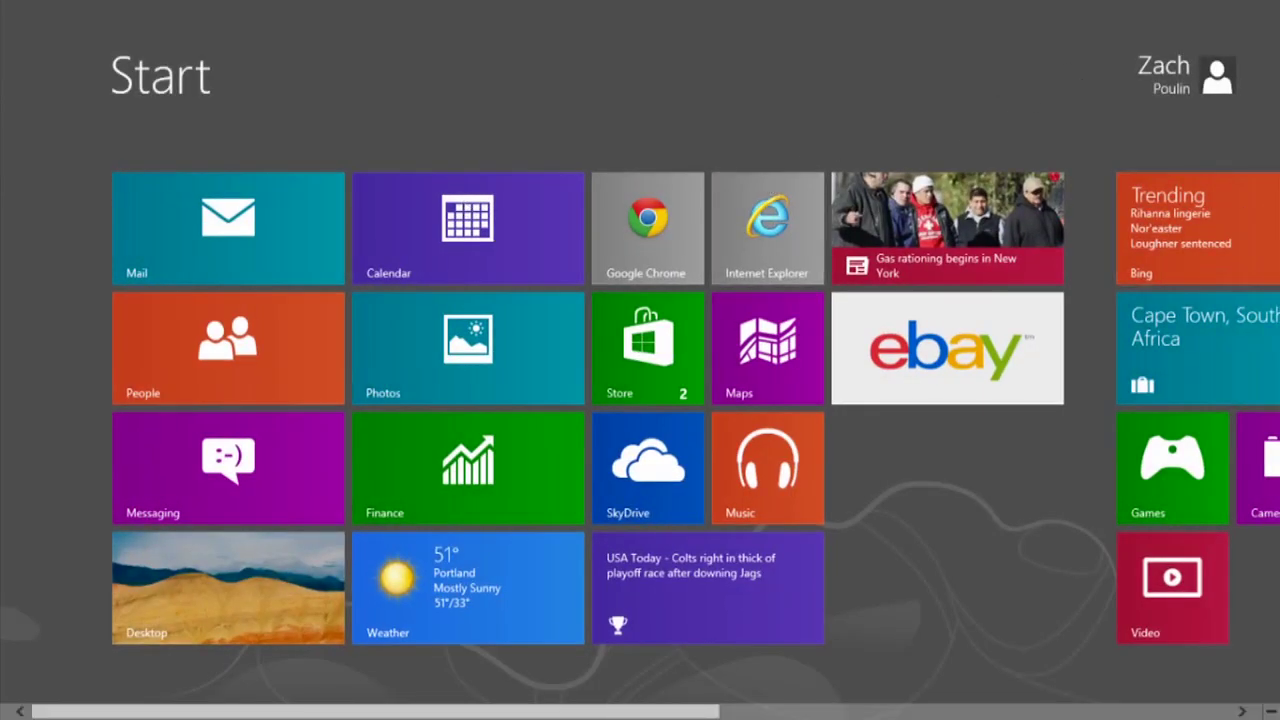
scroll(1278, 165, "right", 1)
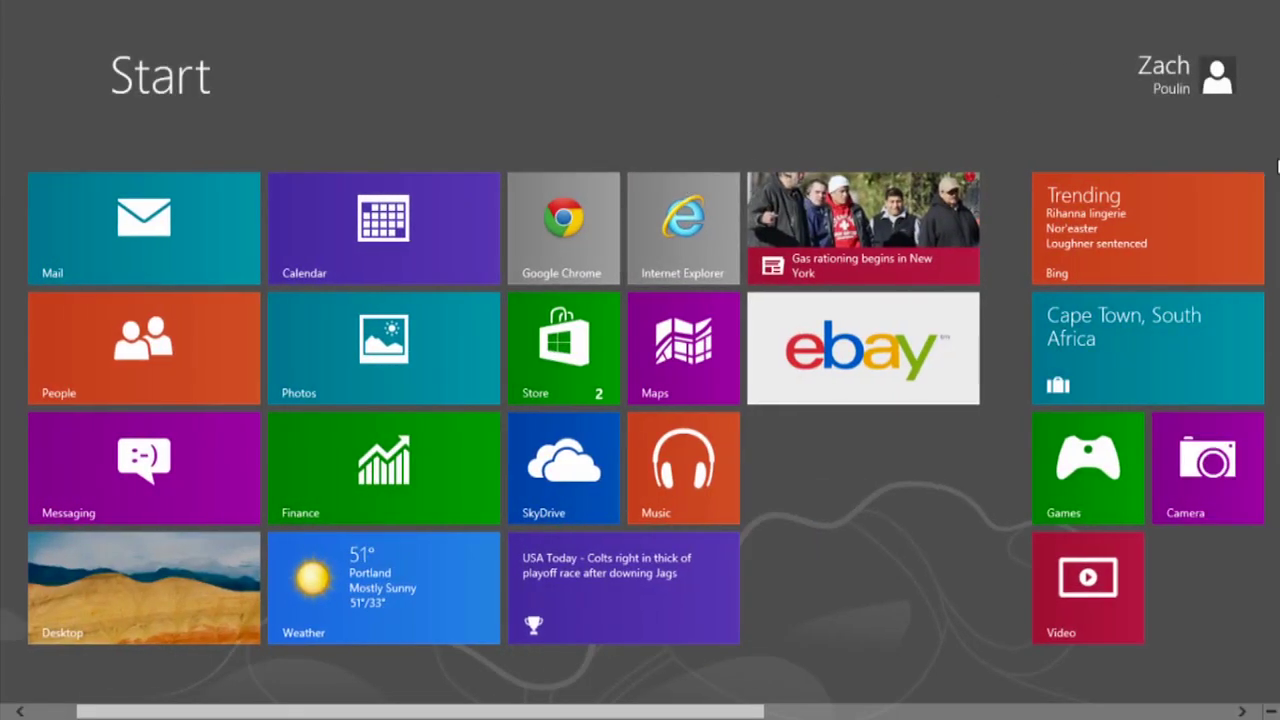
Open the user account menu showing Change account picture, Lock and Sign out
left_click(1186, 84)
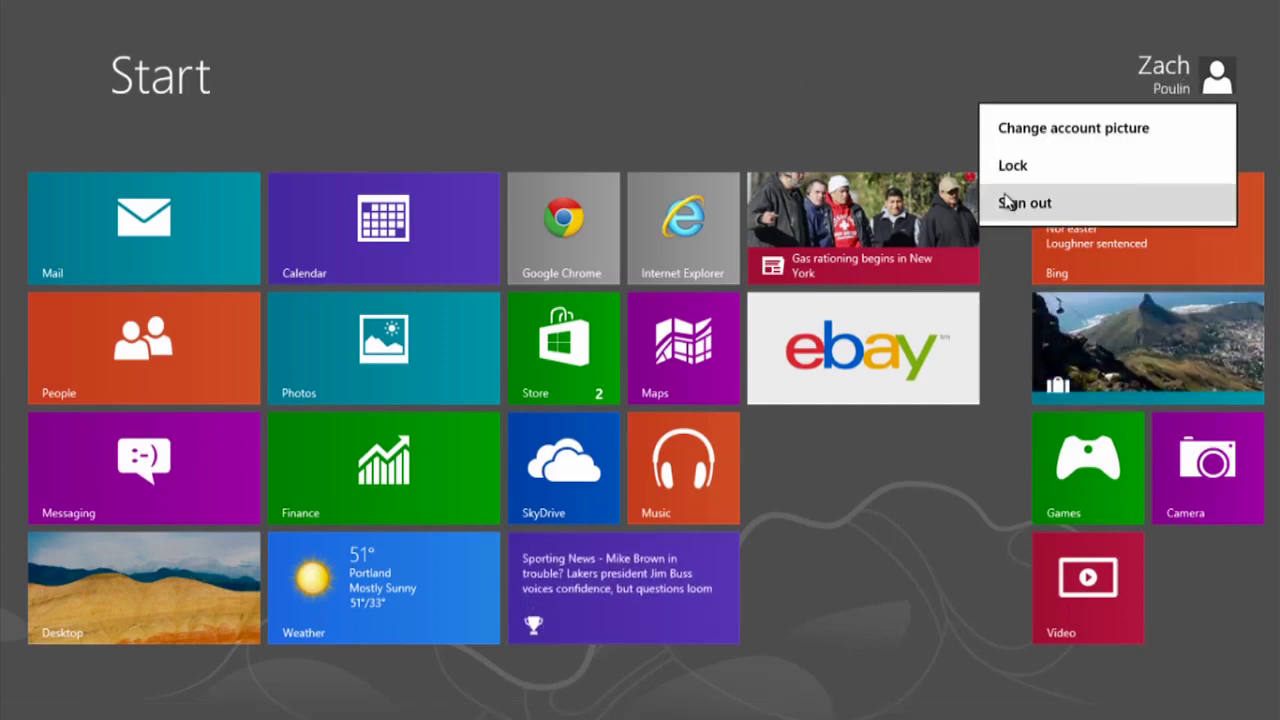